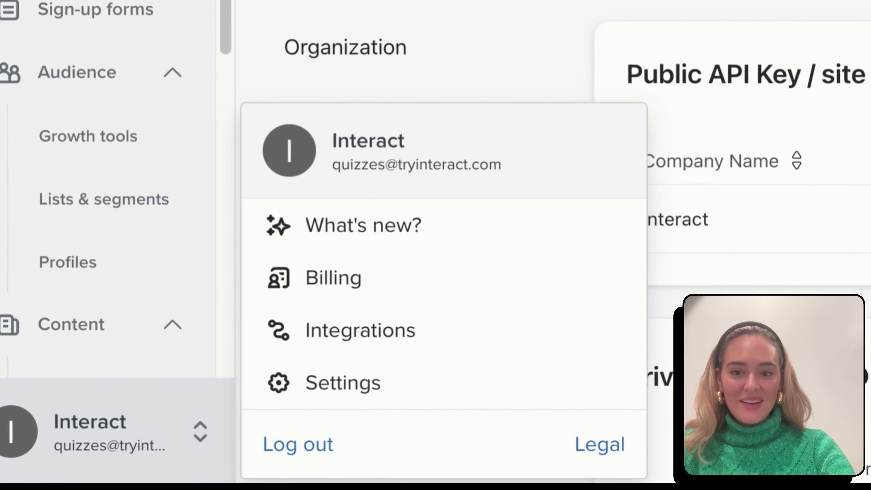
Step: Open the API keys page in the Klaviyo account settings and go to the Private API Keys section
click(247, 381)
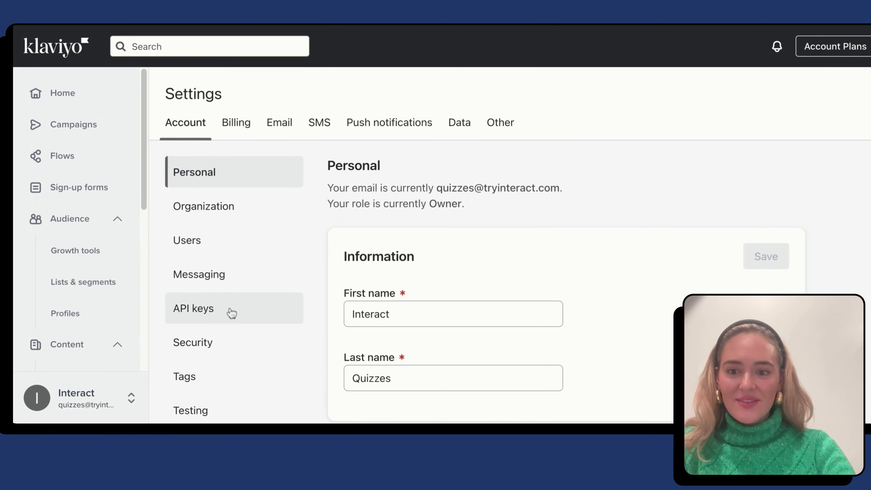
click(229, 311)
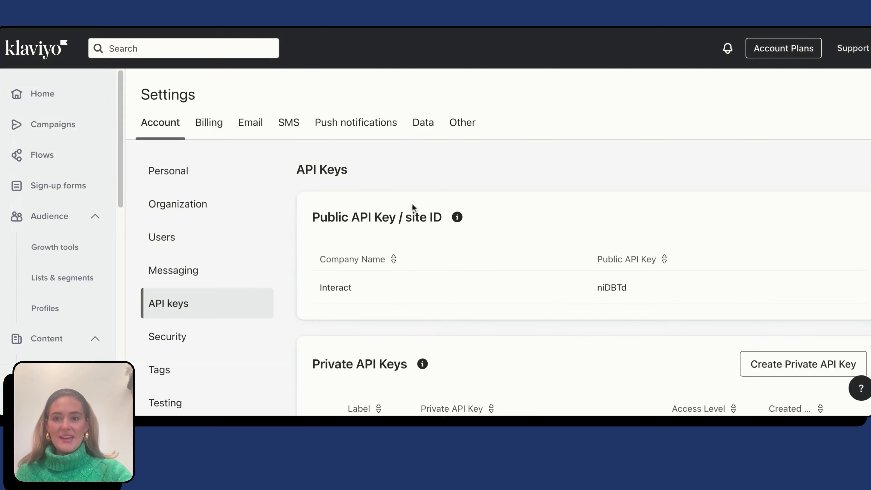
scroll(413, 209, down, 5)
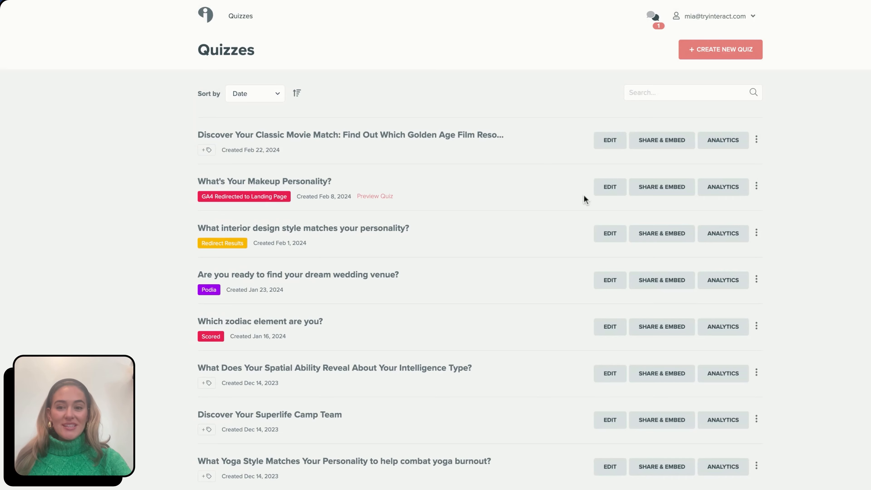
Step: Switch to Interact, turn on lead generation for the Discover Your Classic Movie Match quiz, and save its opt-in form with the Phone Number field added
click(611, 142)
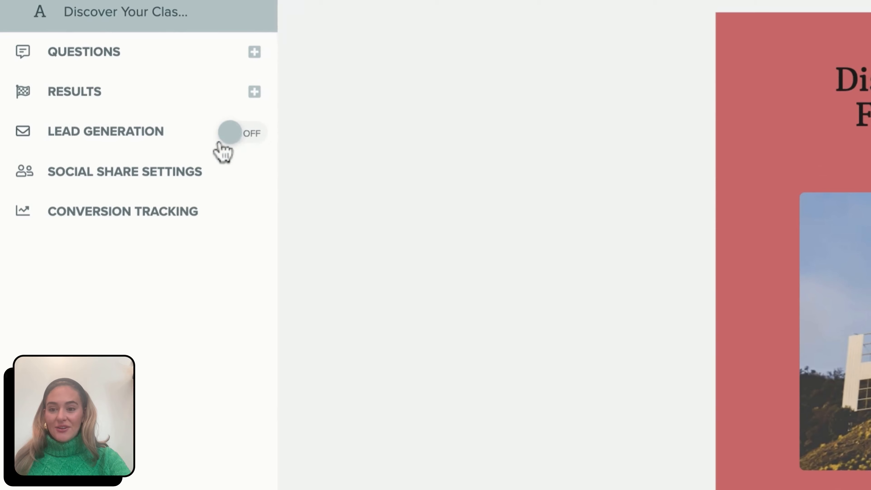
click(128, 115)
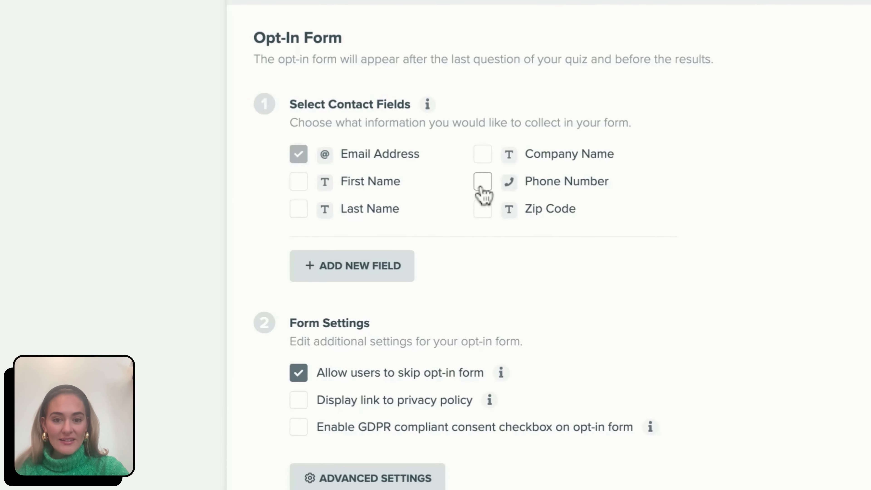
click(482, 185)
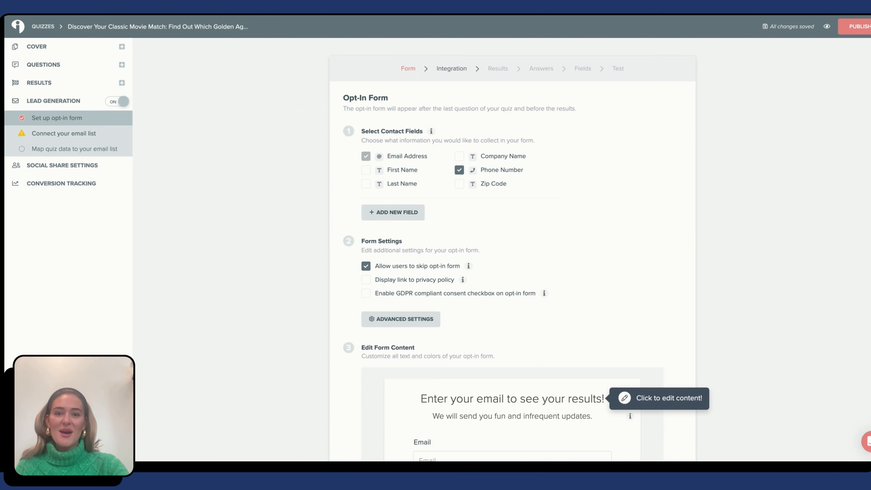
scroll(368, 271, down, 8)
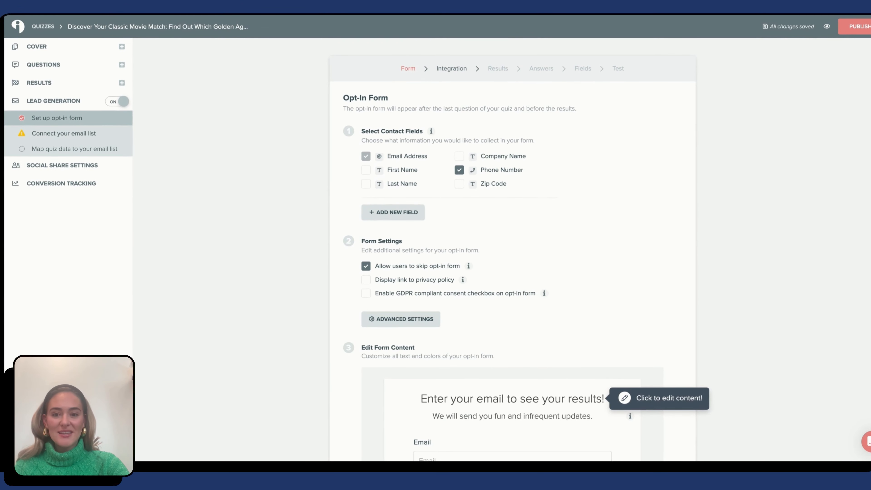
scroll(425, 205, down, 8)
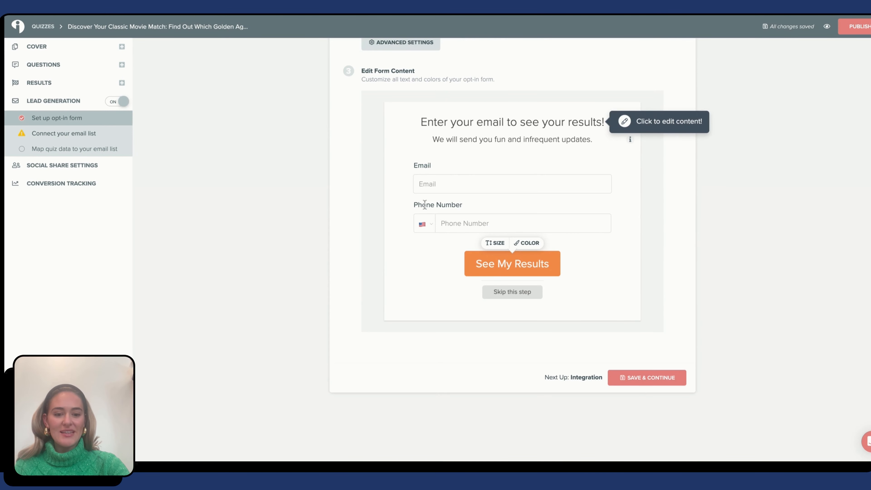
click(638, 386)
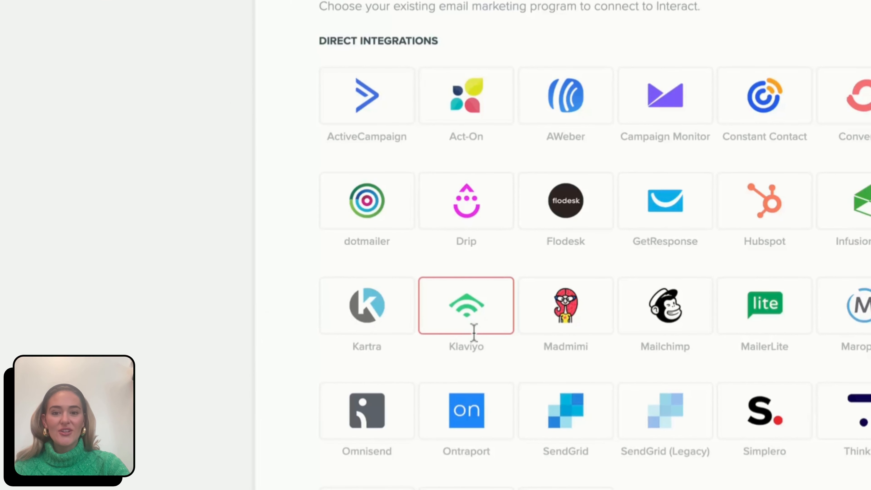
Step: Choose Klaviyo as the direct integration and start a contact list action for the Romance Enthusiast result
click(466, 305)
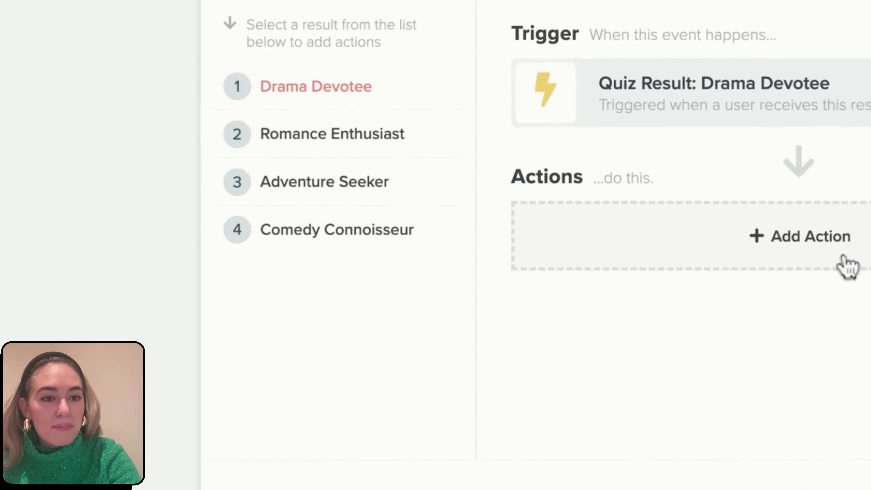
click(743, 235)
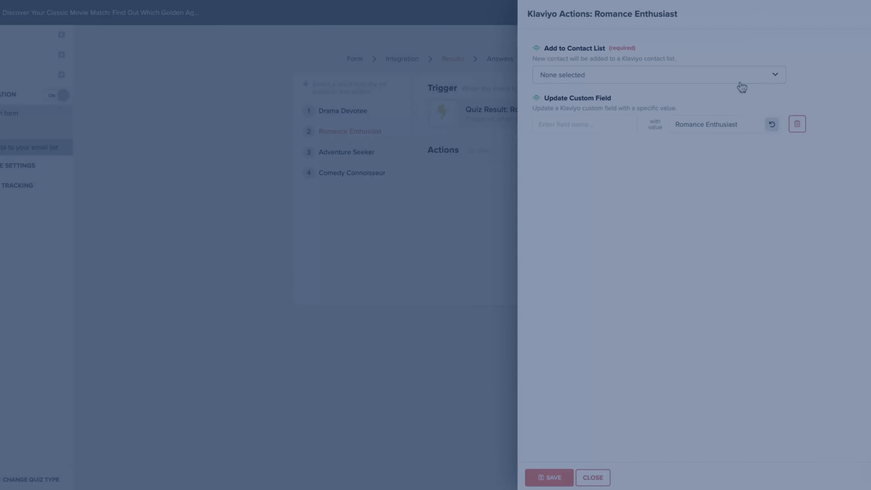
click(686, 98)
scroll(613, 293, down, 5)
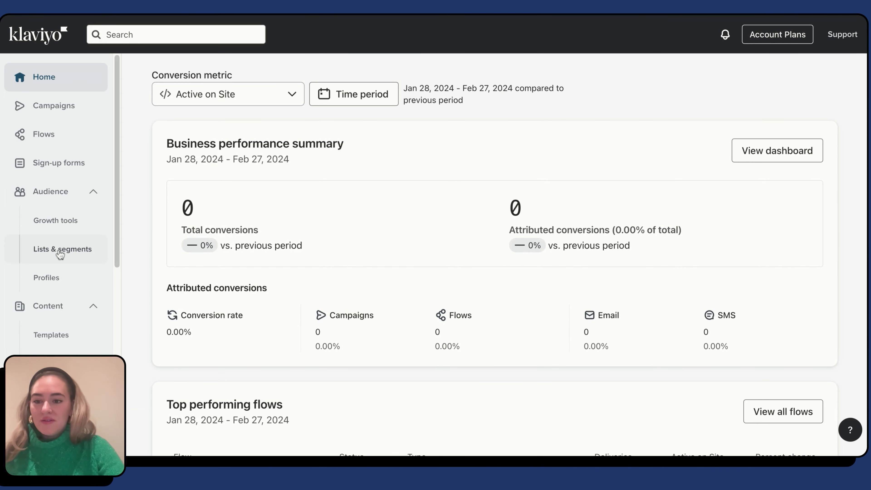
Step: Switch to Klaviyo and create a list named Romance Enthusiast
click(60, 253)
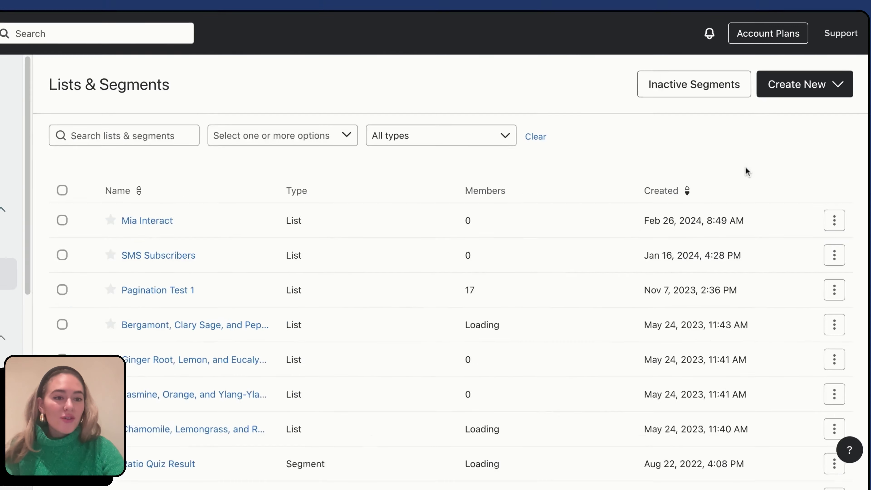
click(809, 92)
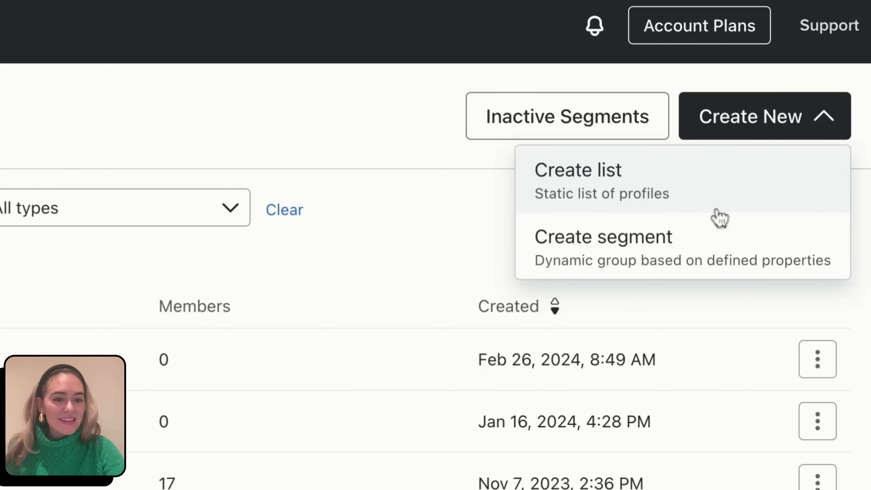
click(731, 202)
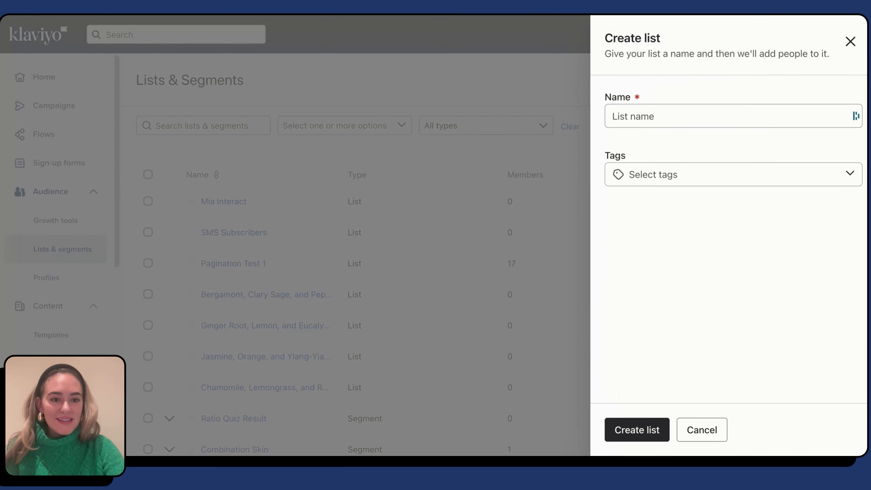
click(673, 127)
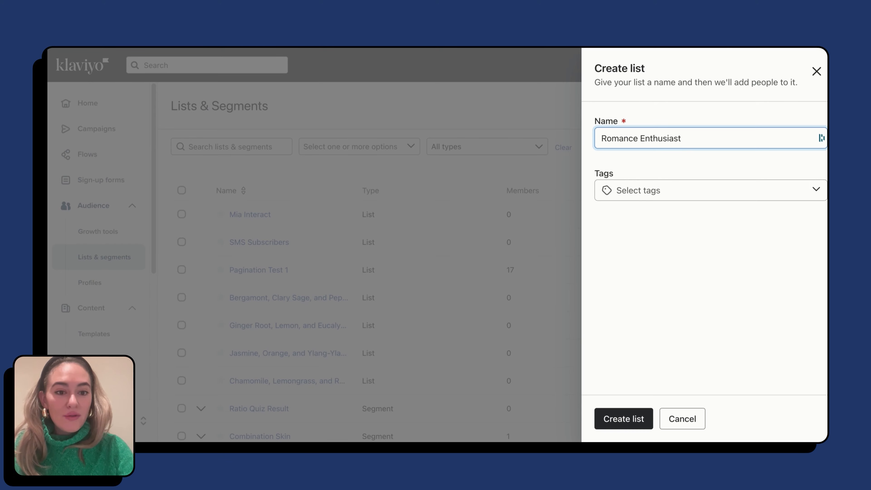
click(624, 420)
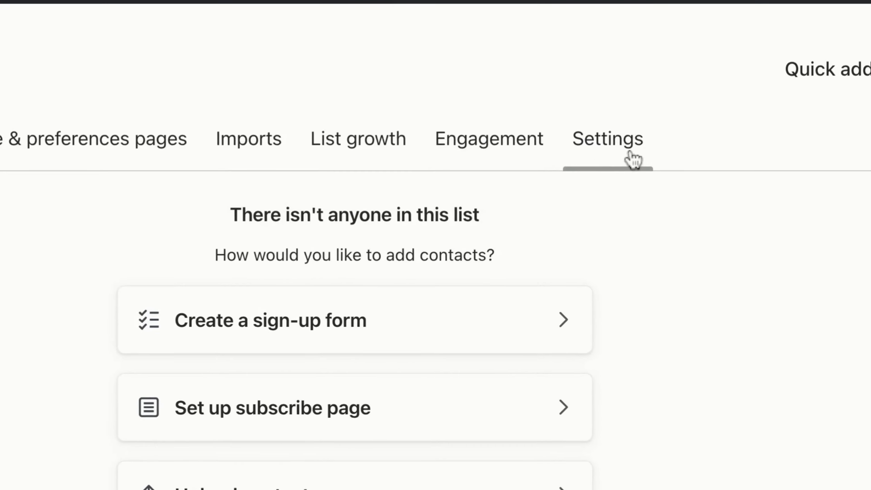
Step: Set the Romance Enthusiast list's opt-in process to Single opt-in in its consent settings and save the change
click(625, 141)
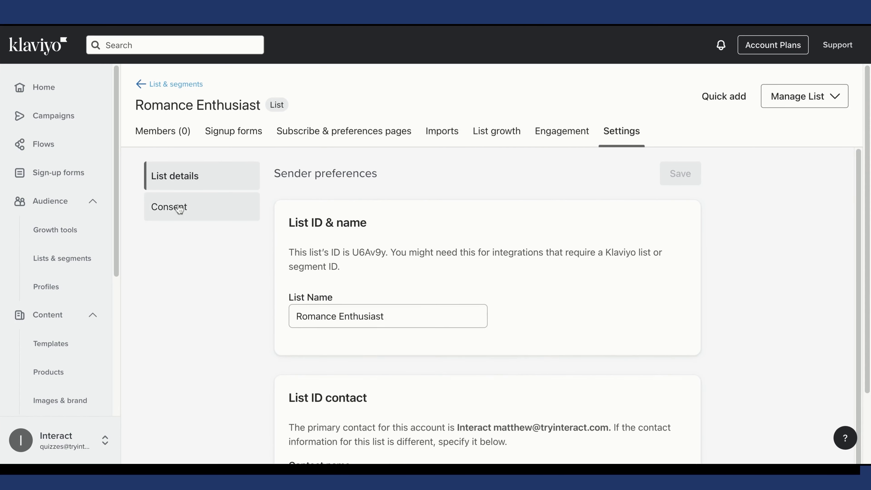
click(56, 231)
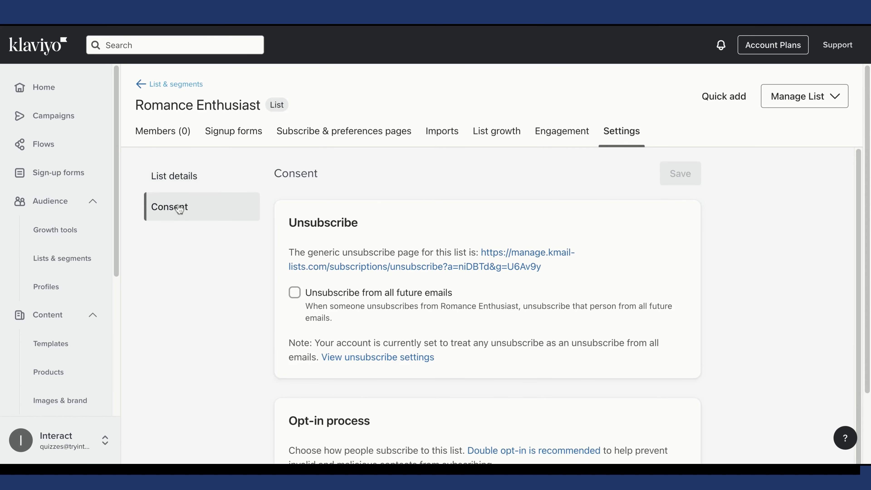
scroll(229, 348, down, 5)
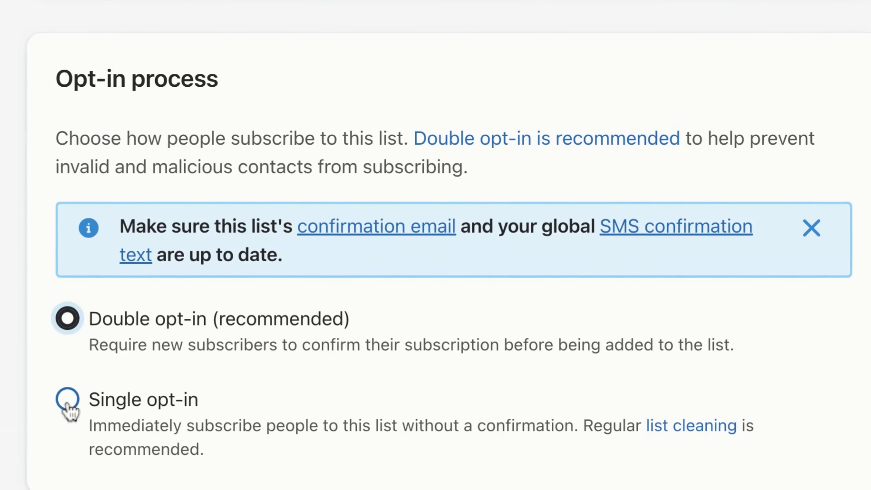
click(69, 402)
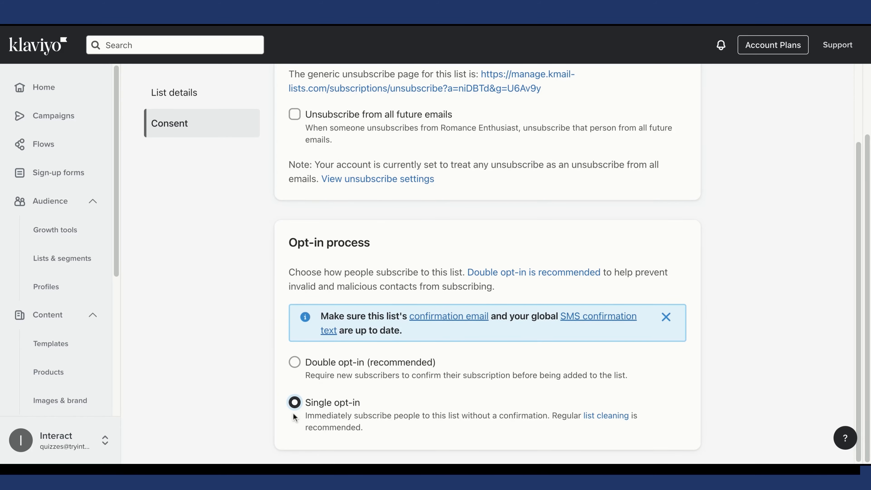
scroll(296, 412, up, 3)
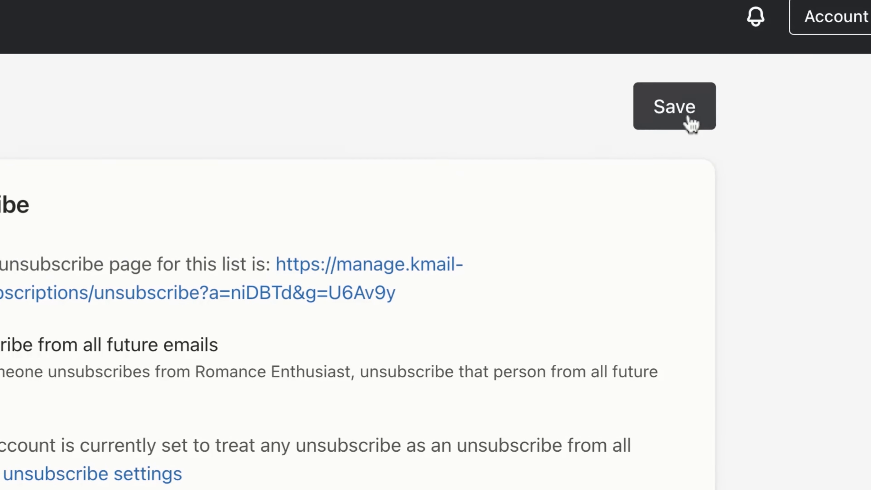
click(691, 123)
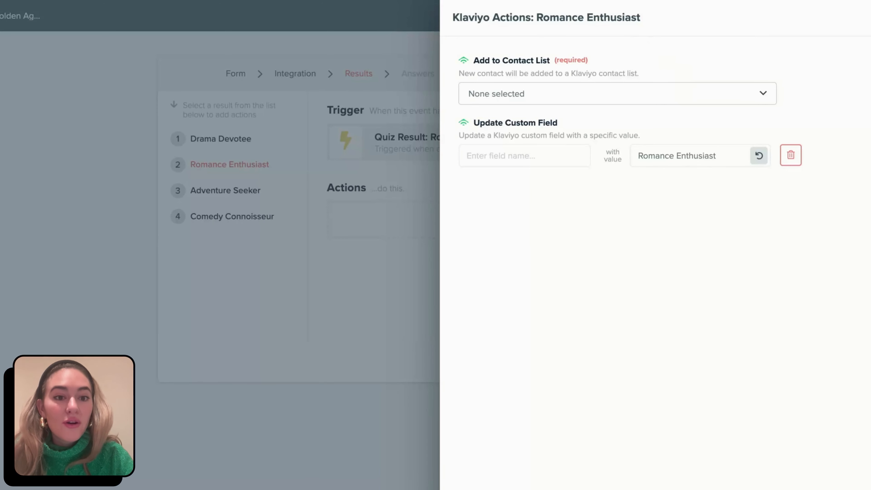
Step: Back in Interact, assign the Romance Enthusiast contact list and the Quiz Result Title custom field to the Romance Enthusiast result and save
click(569, 94)
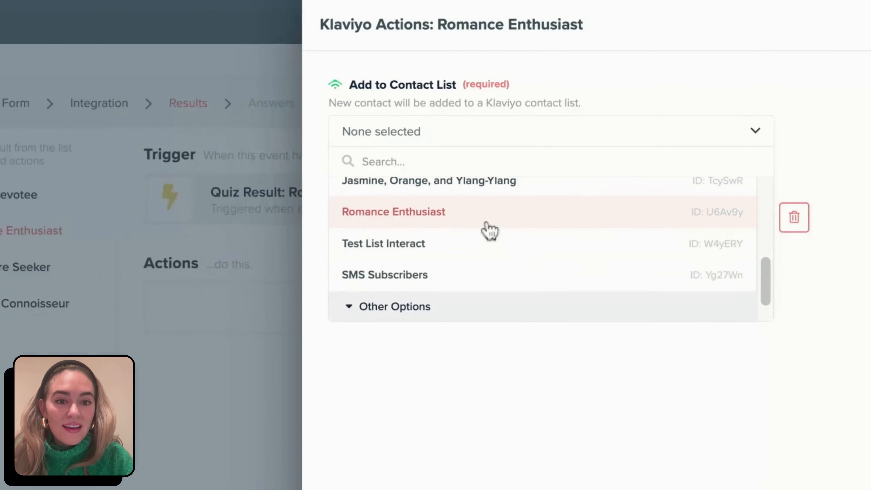
click(571, 159)
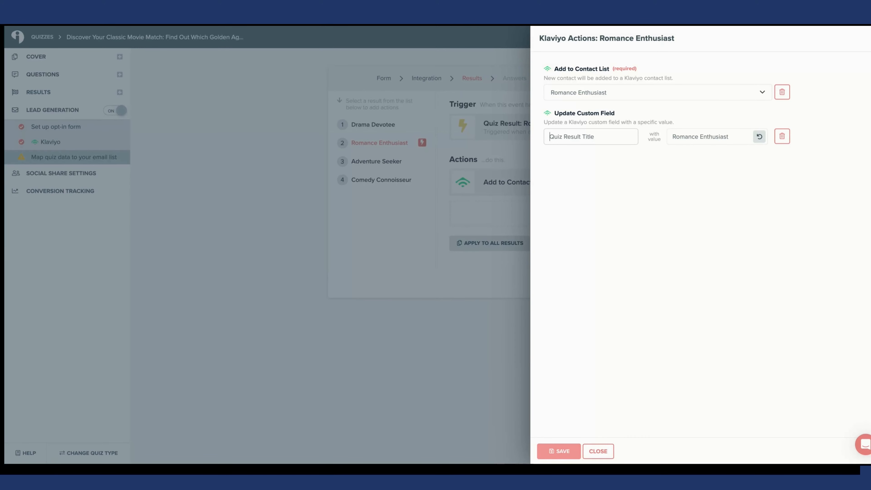
click(559, 451)
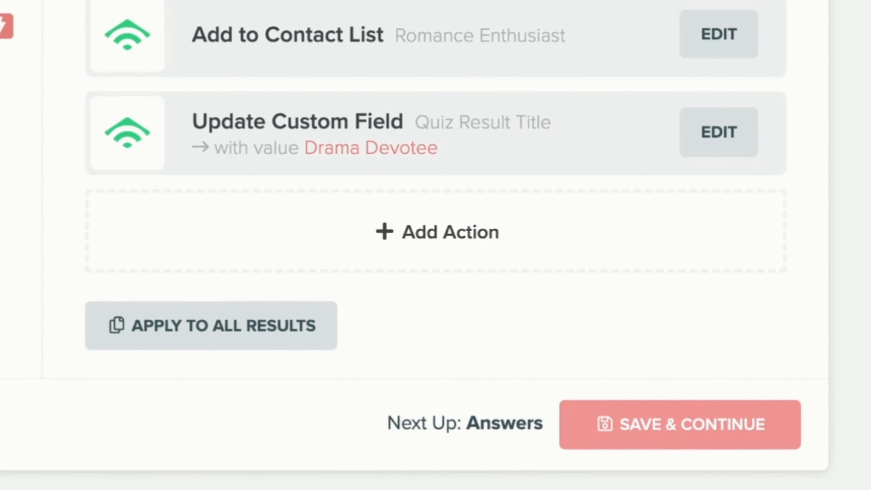
Step: Save the result actions, answers, Klaviyo settings and default field mappings to advance to the integration test
click(737, 402)
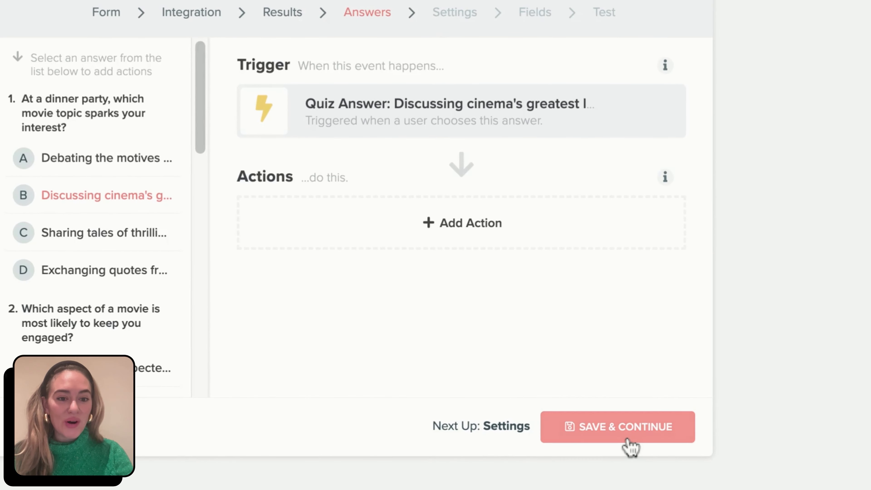
click(627, 441)
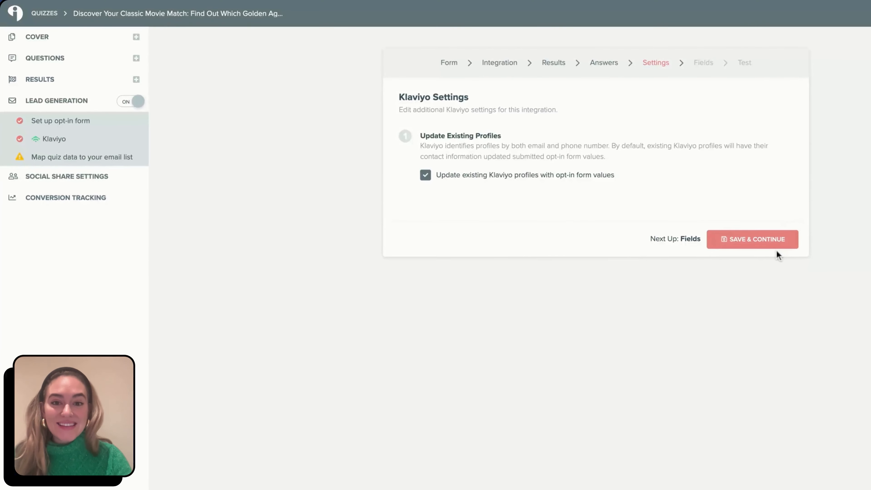
click(775, 245)
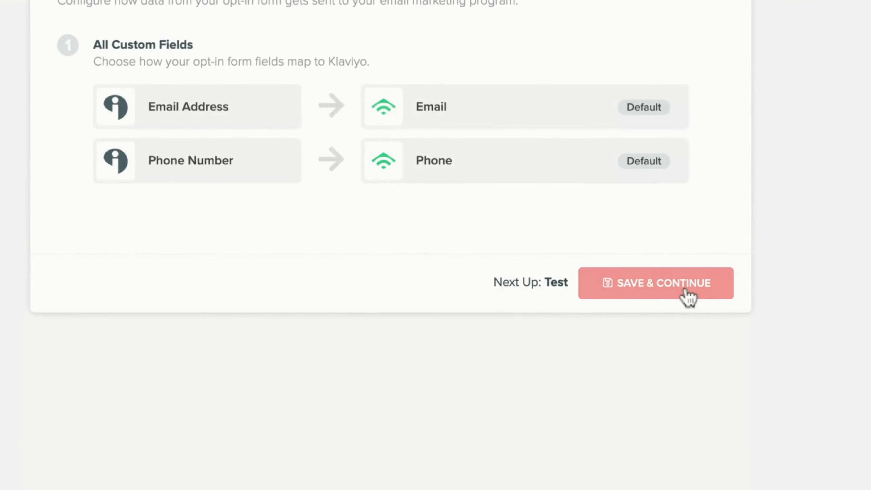
click(649, 260)
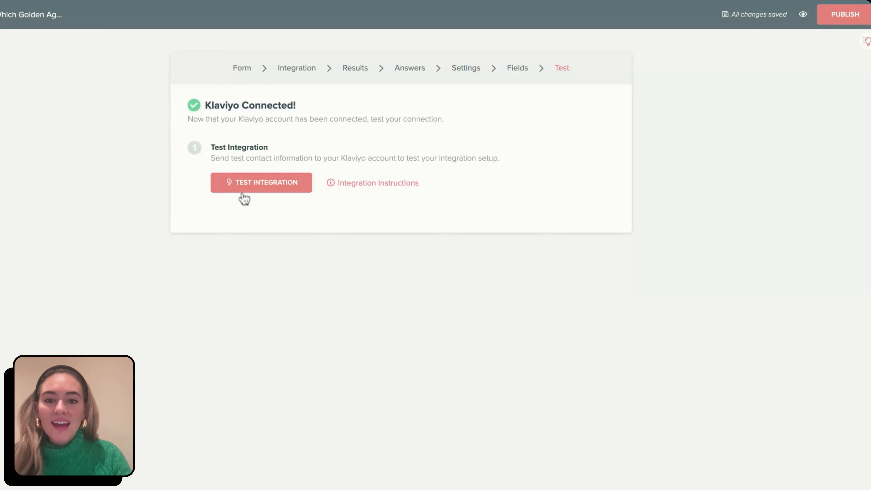
Step: Send a test lead with the contact's email, phone number and the Drama Devotee result to Klaviyo, and close the test form
click(242, 192)
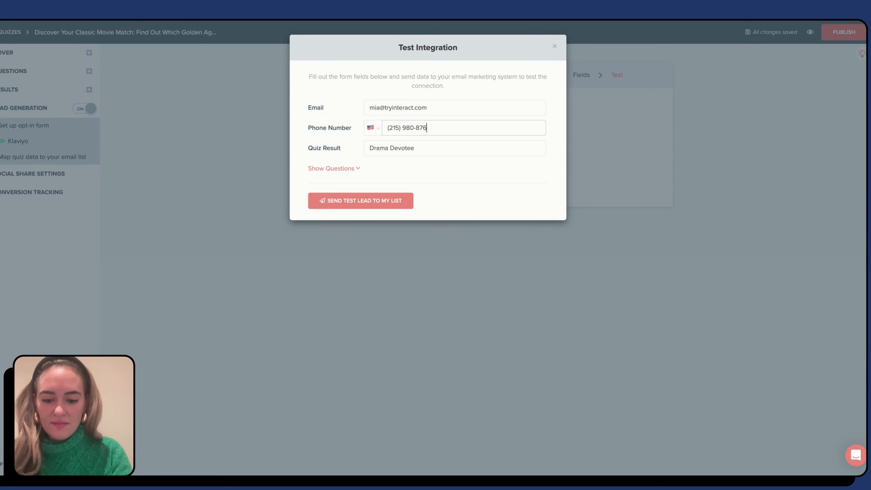
text(2)
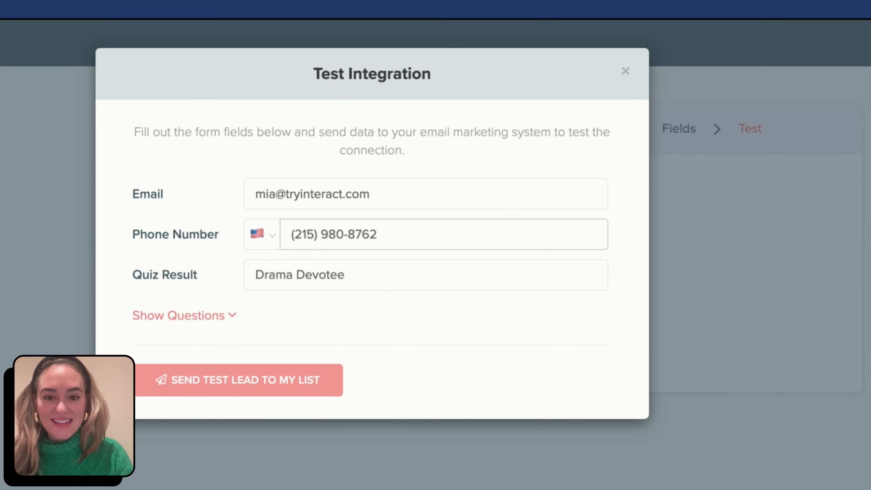
click(238, 380)
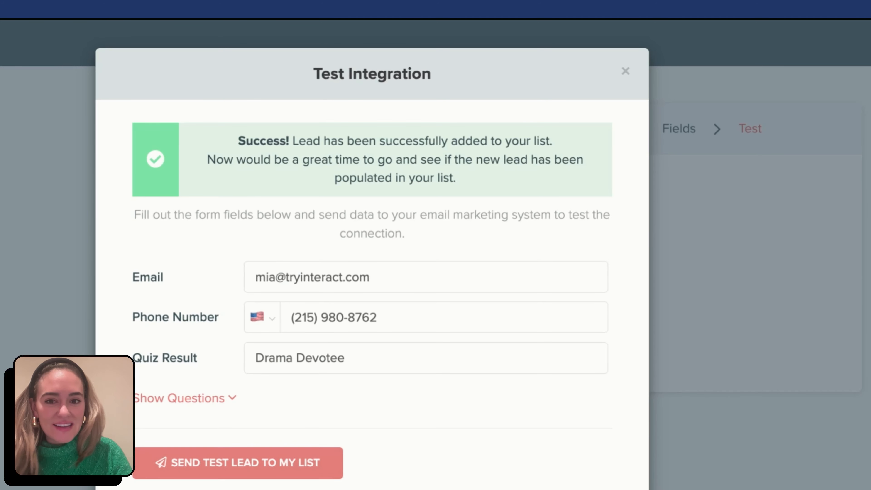
click(626, 71)
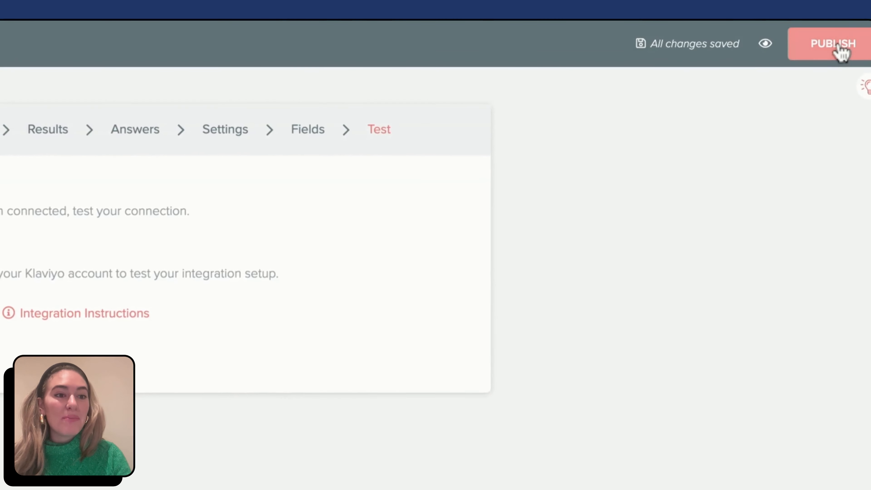
Step: Publish the quiz changes
click(839, 48)
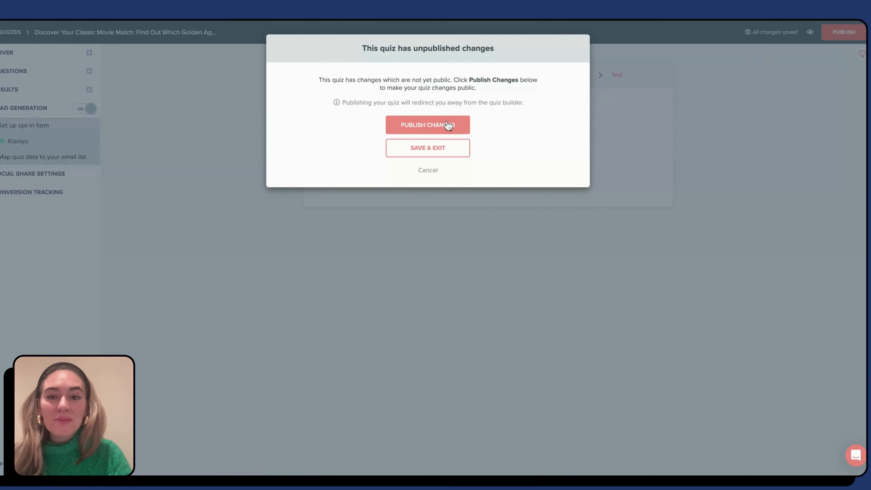
click(428, 127)
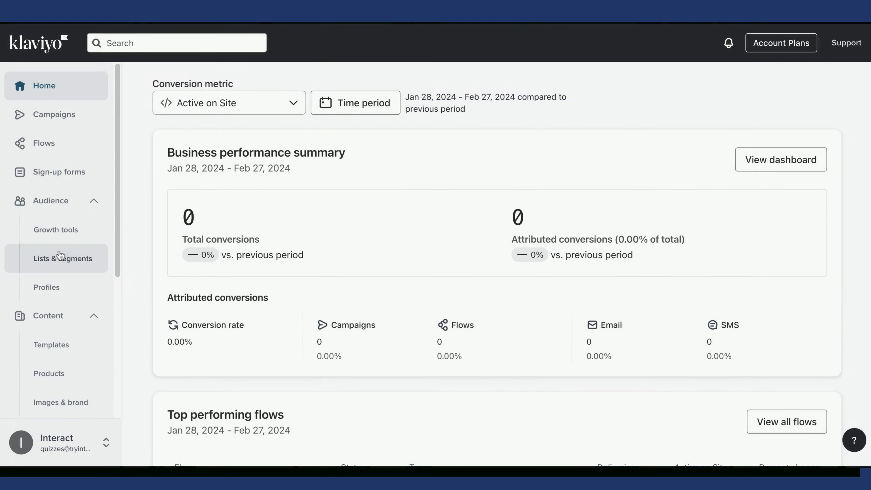
Step: Switch to Klaviyo and open the member's profile in the Romance Enthusiast list to check the subscription details
click(60, 256)
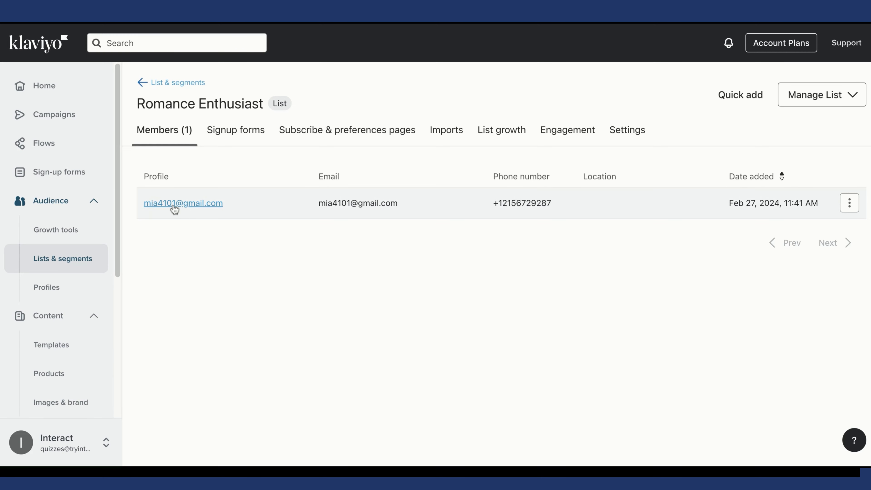
click(174, 206)
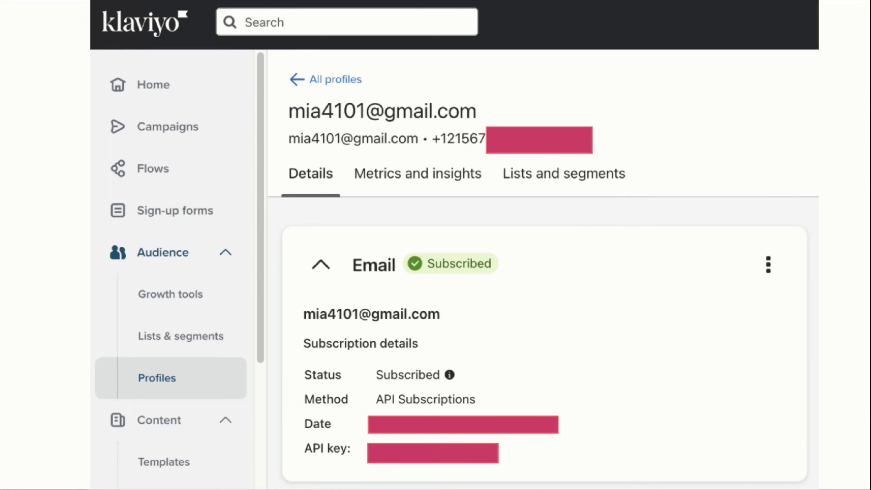